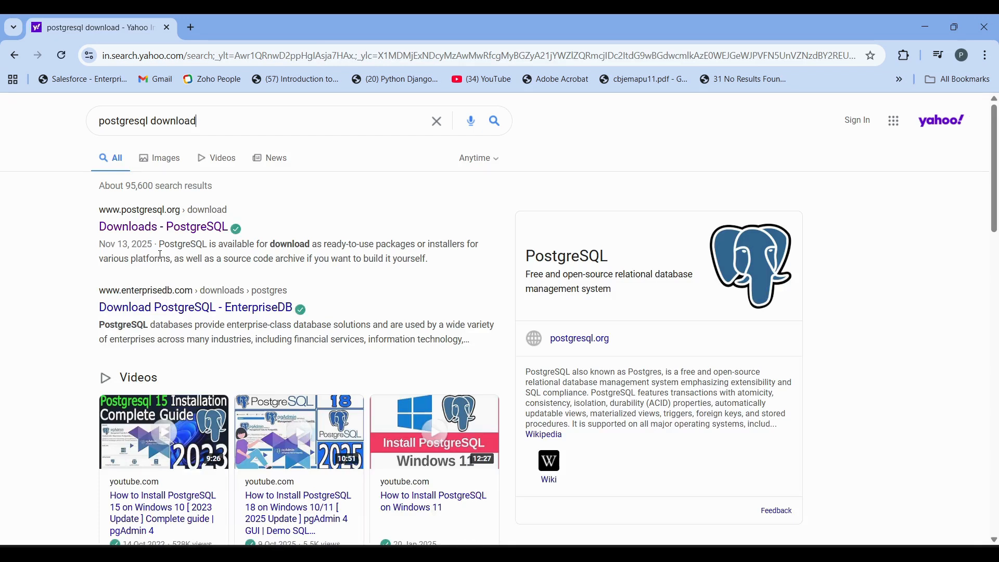
- Open EDB's PostgreSQL installer download page by way of the Windows section of the official PostgreSQL downloads site
{"action": "left_click", "coordinate": [136, 235]}
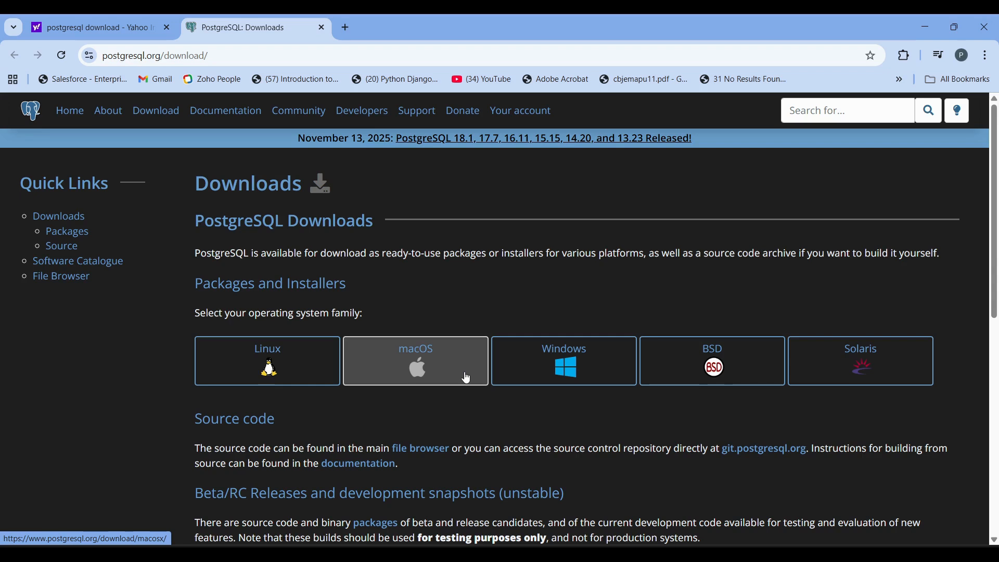
{"action": "left_click", "coordinate": [546, 367]}
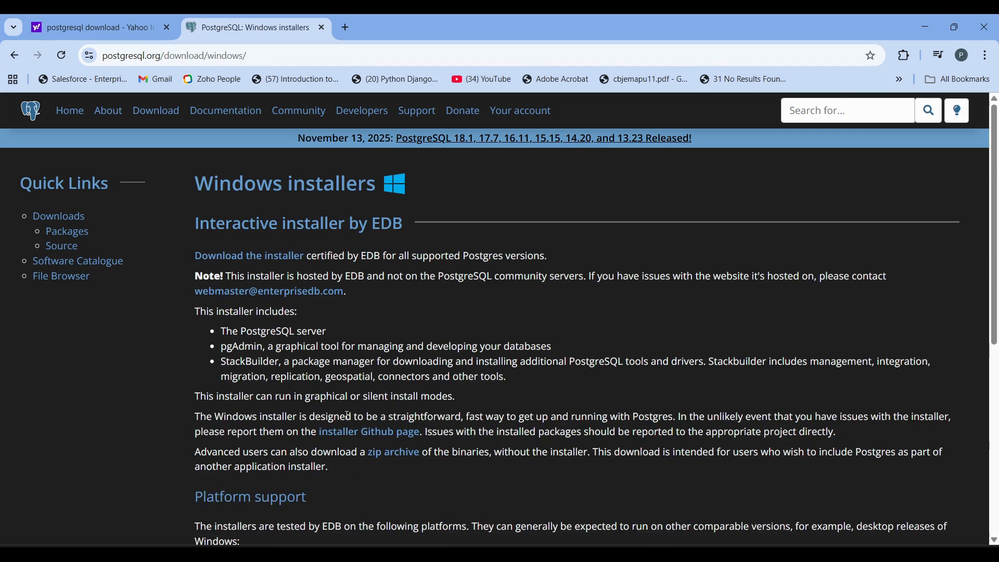
{"action": "left_click", "coordinate": [255, 267]}
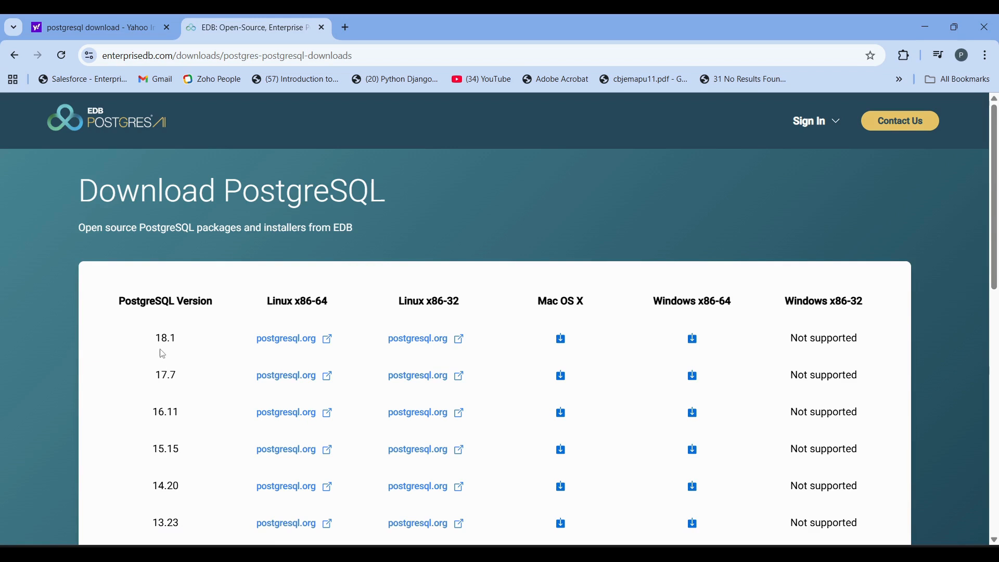
- Download the PostgreSQL 18.1 installer for Windows x86-64 and monitor the download until it completes
{"action": "scroll", "coordinate": [210, 392], "scroll_direction": "down", "scroll_amount": 2}
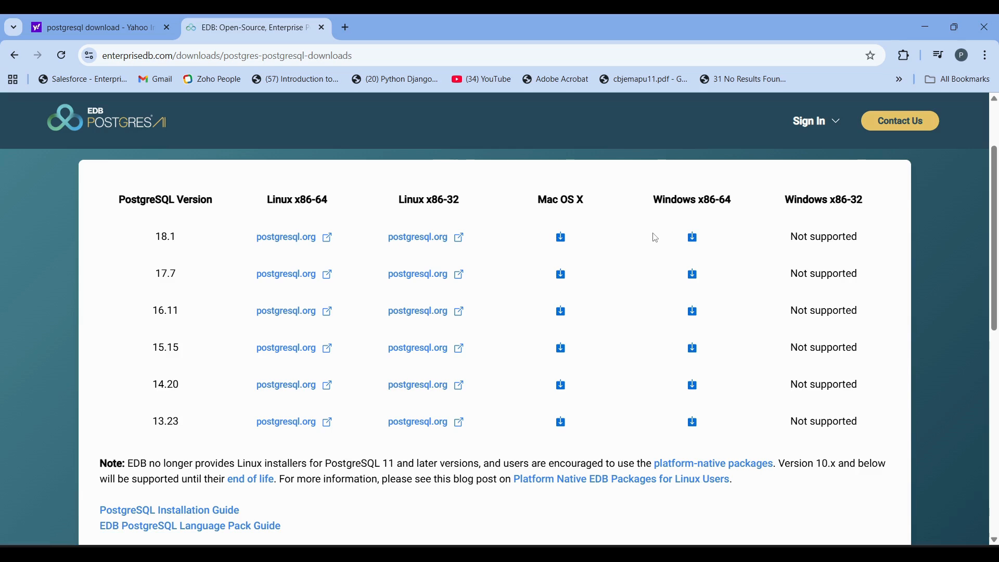
{"action": "left_click", "coordinate": [698, 243]}
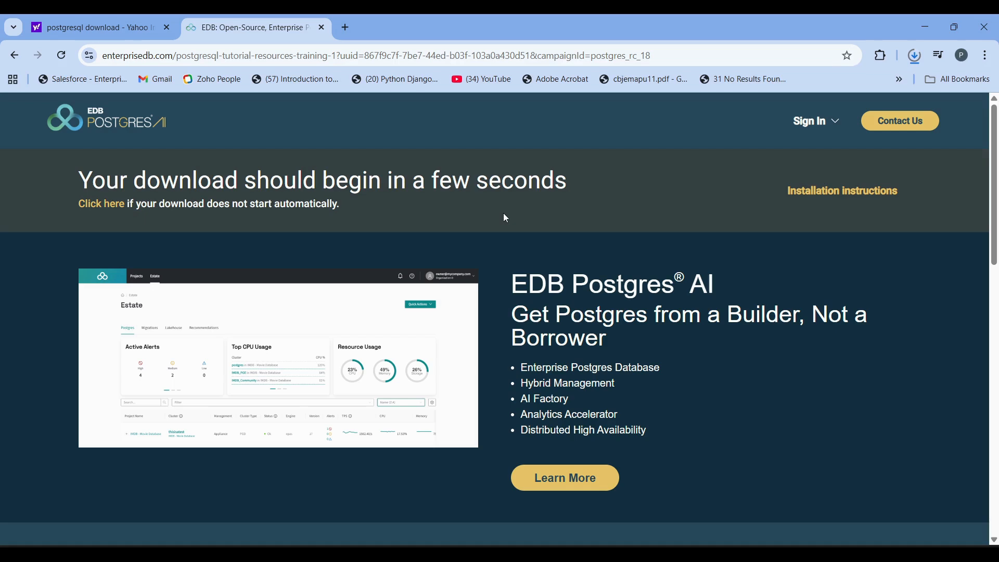
{"action": "left_click", "coordinate": [911, 62]}
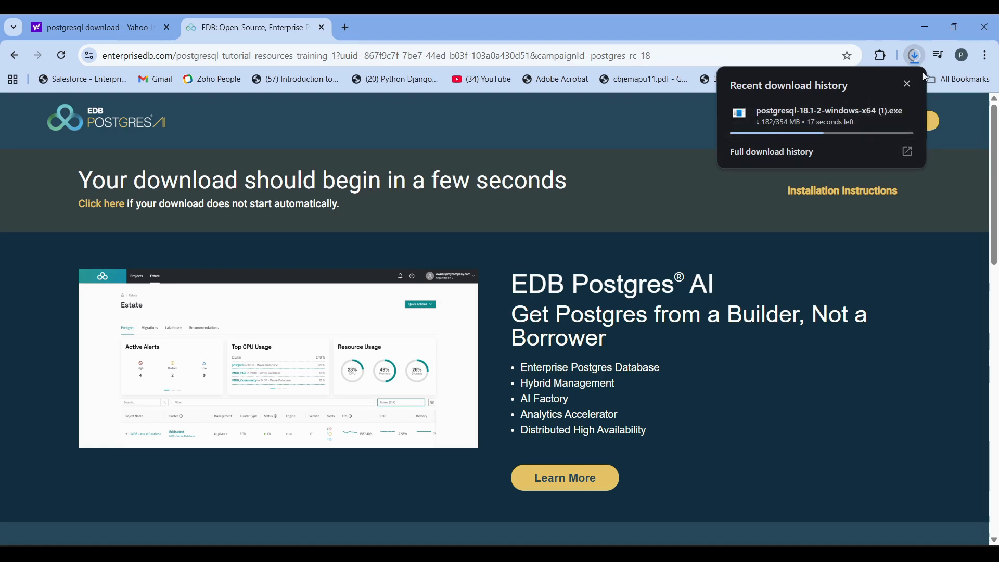
{"action": "mouse_move", "coordinate": [895, 118]}
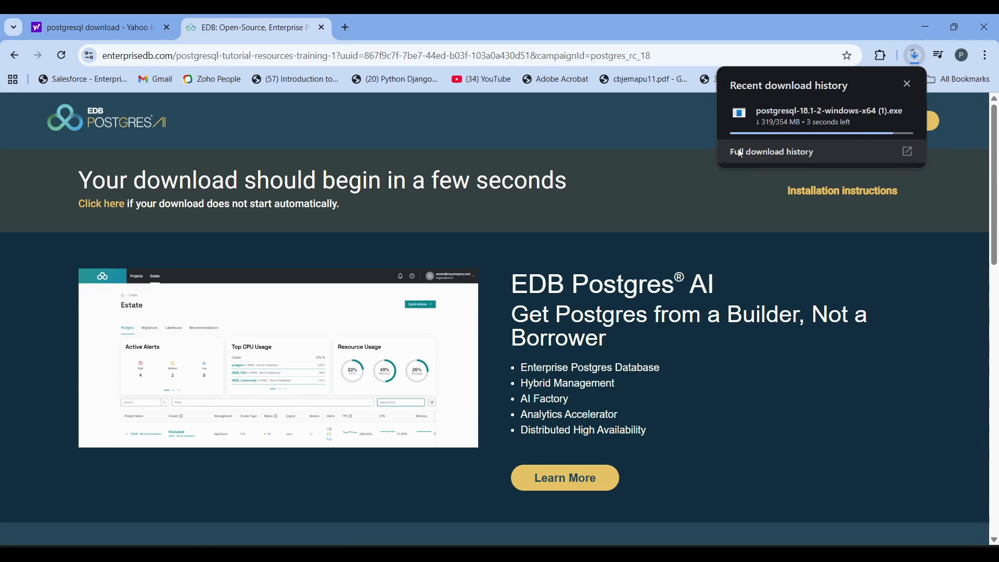
{"action": "mouse_move", "coordinate": [796, 122]}
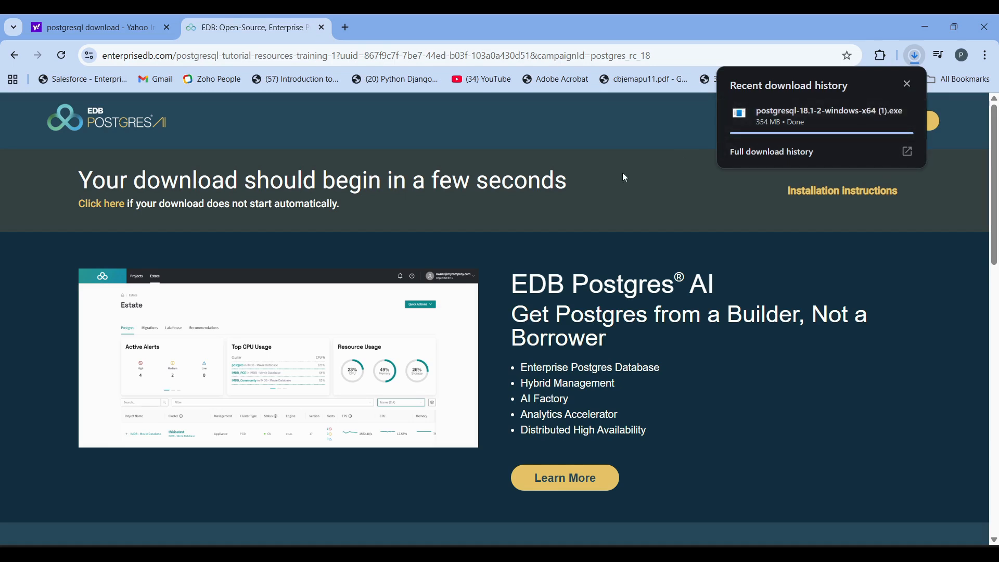
{"action": "left_click", "coordinate": [623, 145]}
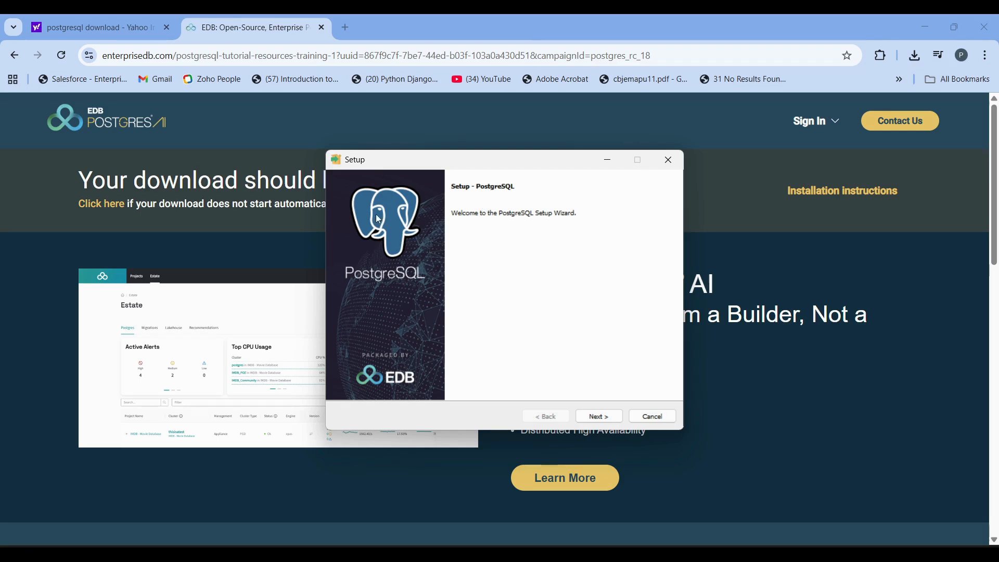
- Accept the installation directory C:\Program Files\PostgreSQL\18, all four components and the default data directory in the setup wizard
{"action": "left_click", "coordinate": [600, 419]}
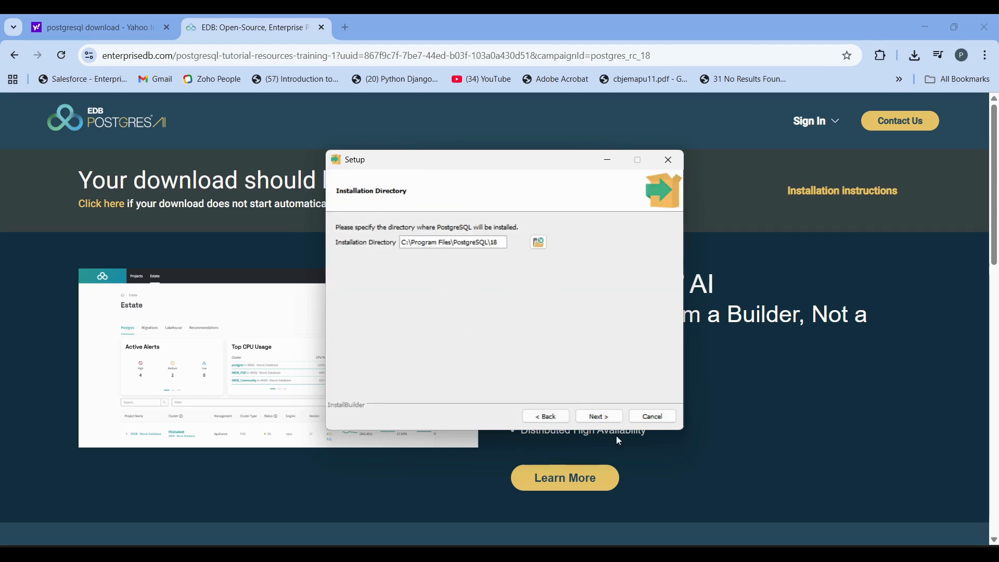
{"action": "left_click", "coordinate": [610, 417]}
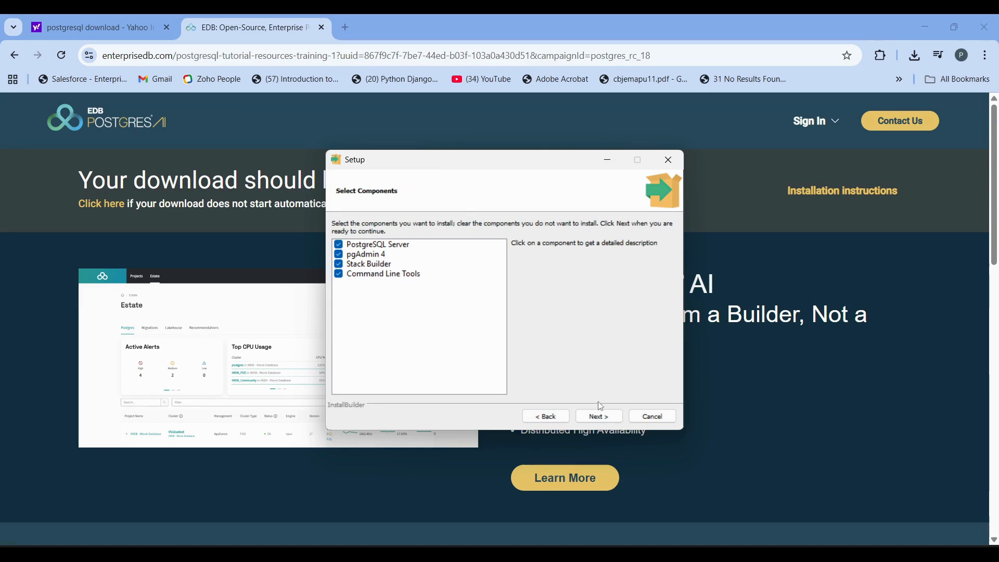
{"action": "left_click", "coordinate": [600, 417]}
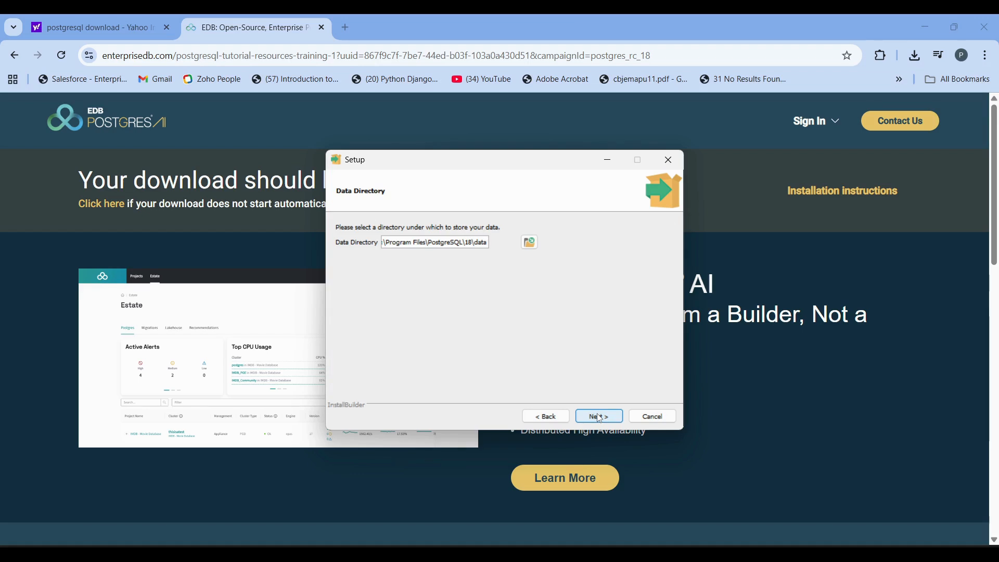
{"action": "left_click", "coordinate": [601, 418]}
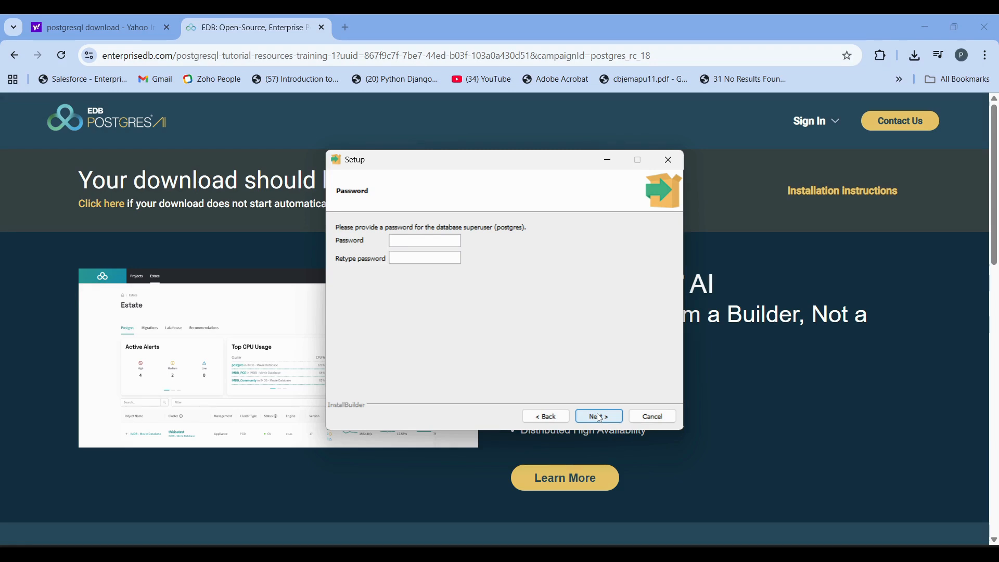
- Enter and retype the password for the postgres database superuser, and continue to the port settings
{"action": "type", "text": "••••••••"}
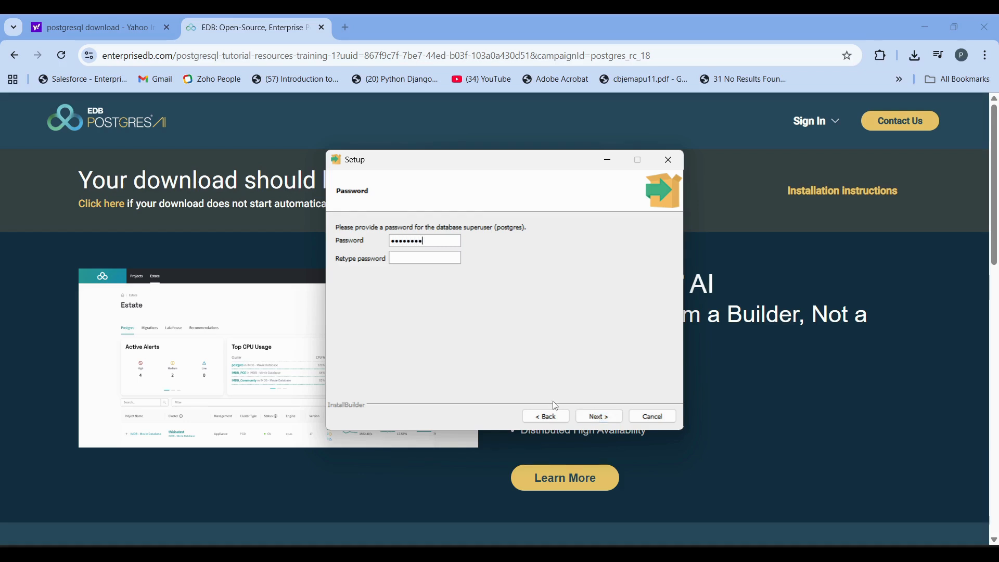
{"action": "type", "text": "••••••"}
{"action": "key", "text": "BackSpace"}
{"action": "key", "text": "BackSpace"}
{"action": "key", "text": "BackSpace"}
{"action": "key", "text": "BackSpace"}
{"action": "key", "text": "BackSpace"}
{"action": "key", "text": "BackSpace"}
{"action": "type", "text": "••••••••"}
{"action": "left_click", "coordinate": [602, 418]}
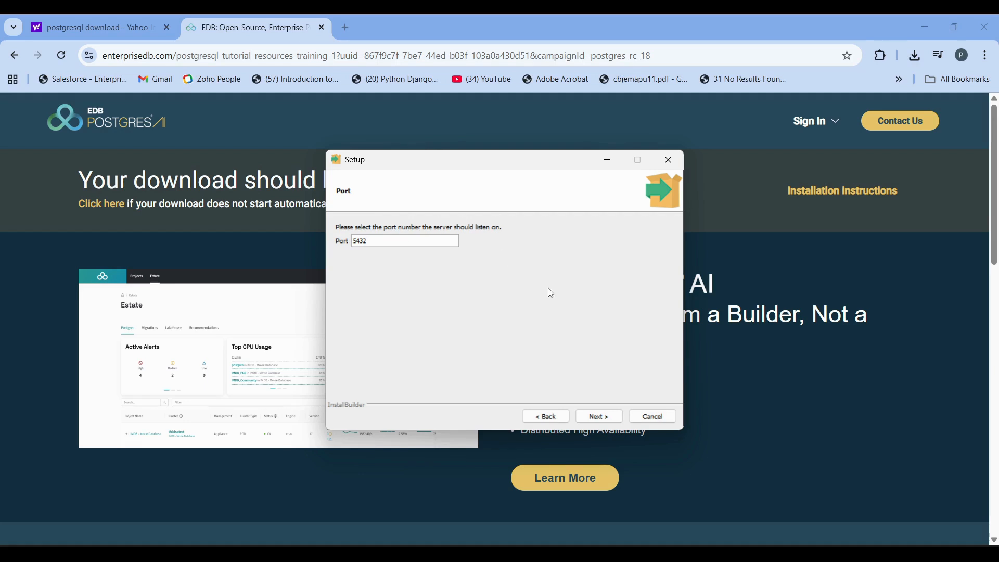
- Keep port 5432 and the DEFAULT locale, accept the pre-installation summary and start installing PostgreSQL
{"action": "left_click", "coordinate": [610, 419]}
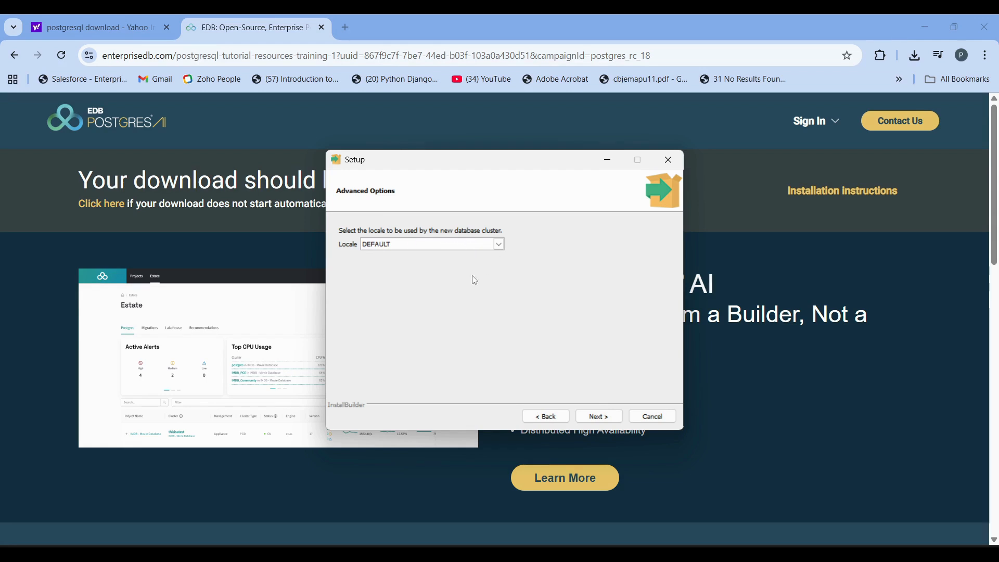
{"action": "left_click", "coordinate": [463, 250]}
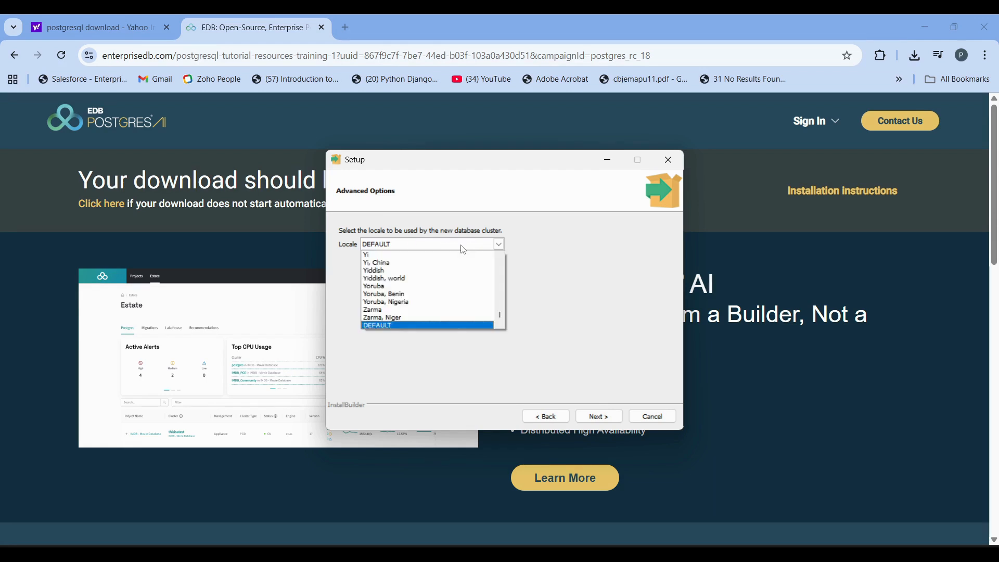
{"action": "left_click", "coordinate": [463, 250]}
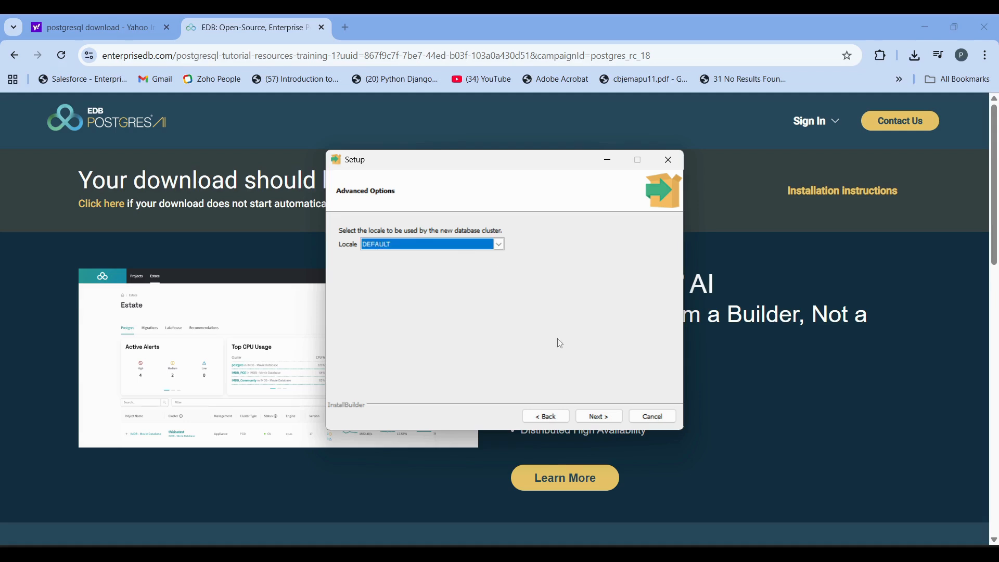
{"action": "left_click", "coordinate": [599, 415]}
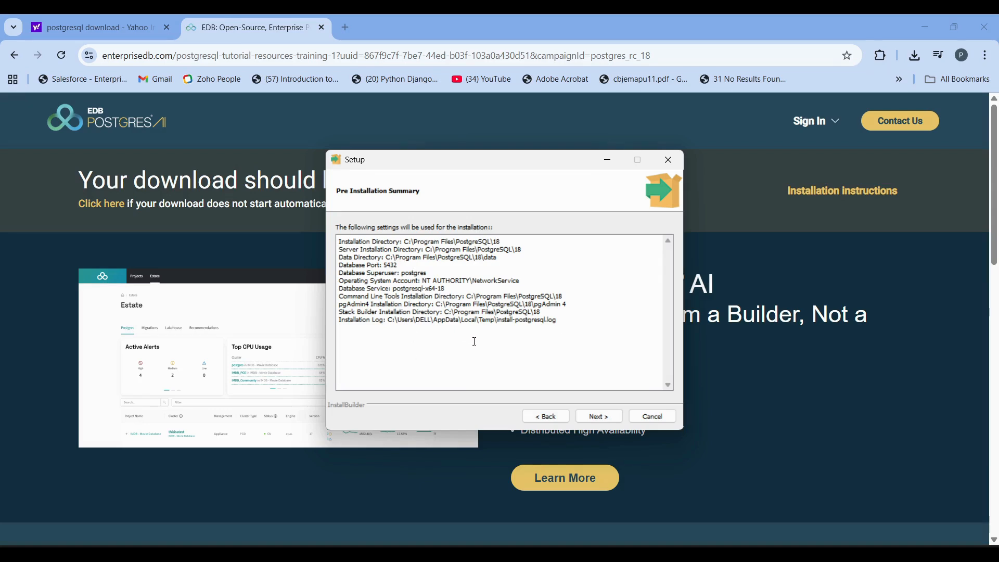
{"action": "left_click", "coordinate": [610, 418]}
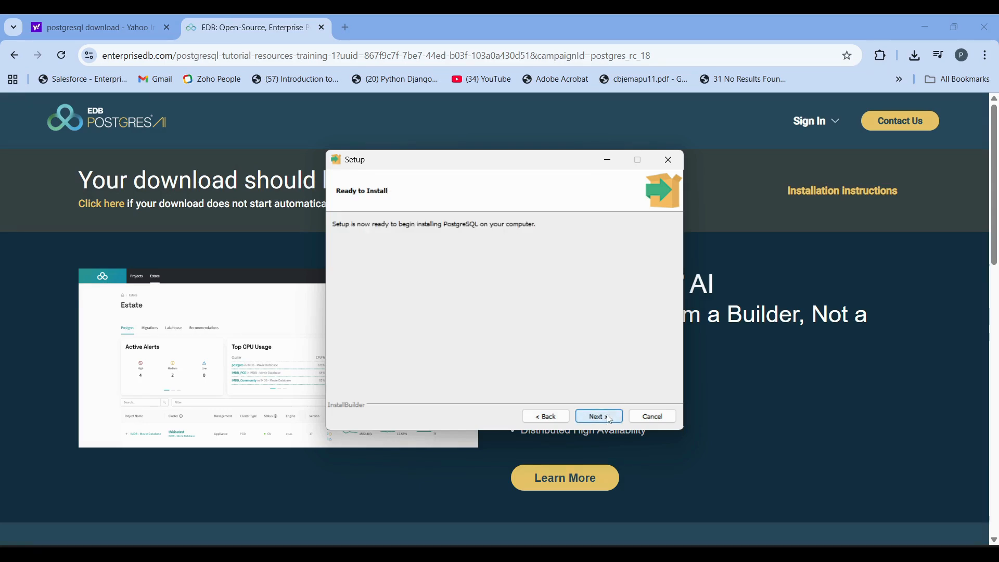
{"action": "left_click", "coordinate": [598, 417]}
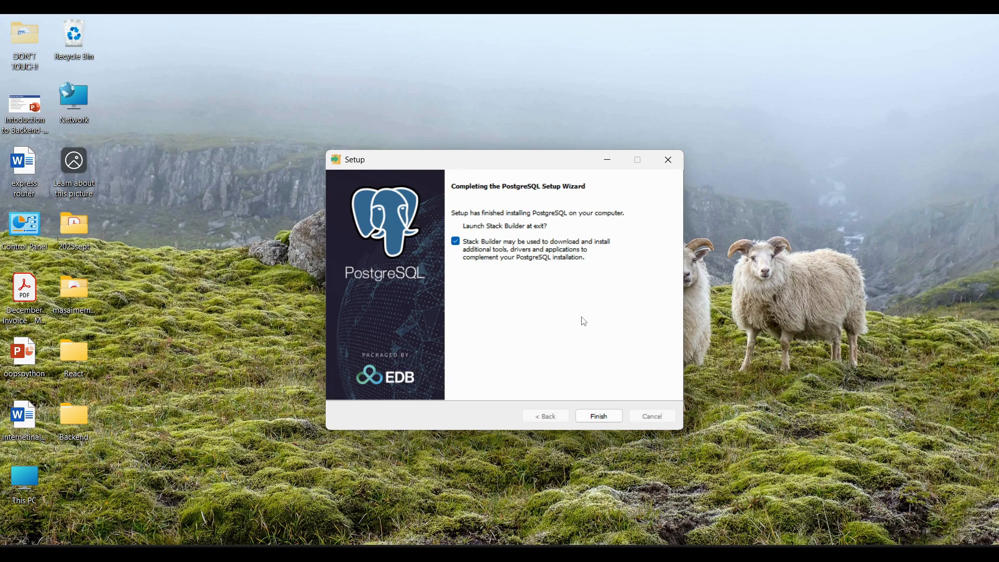
- Finish the PostgreSQL setup and exit the Stack Builder wizard without installing additional software
{"action": "left_click", "coordinate": [599, 419]}
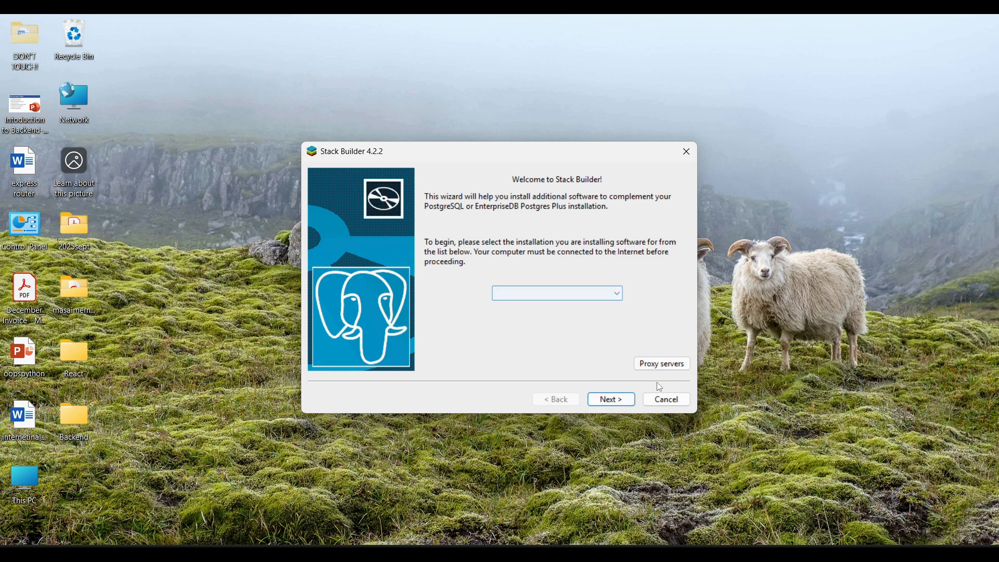
{"action": "left_click", "coordinate": [662, 402]}
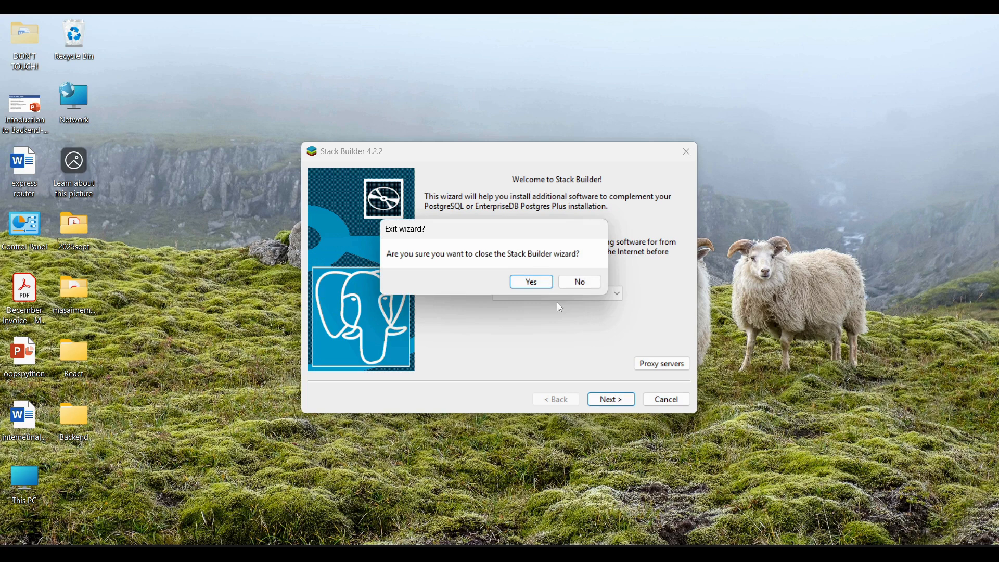
{"action": "left_click", "coordinate": [540, 281]}
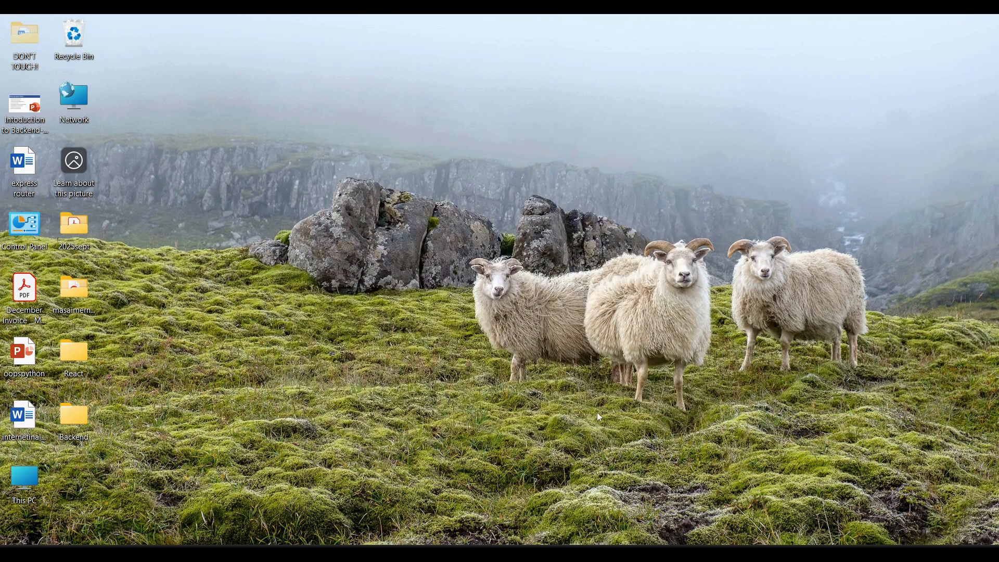
- Find pgAdmin 4 with the Windows search, launch it and maximize its window
{"action": "key", "text": "super"}
{"action": "type", "text": "p"}
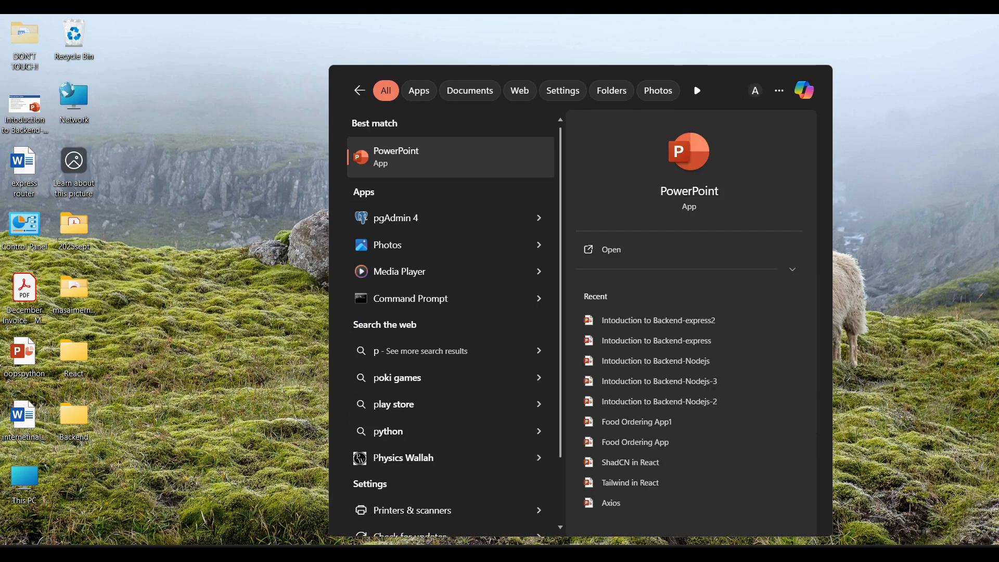
{"action": "type", "text": "g"}
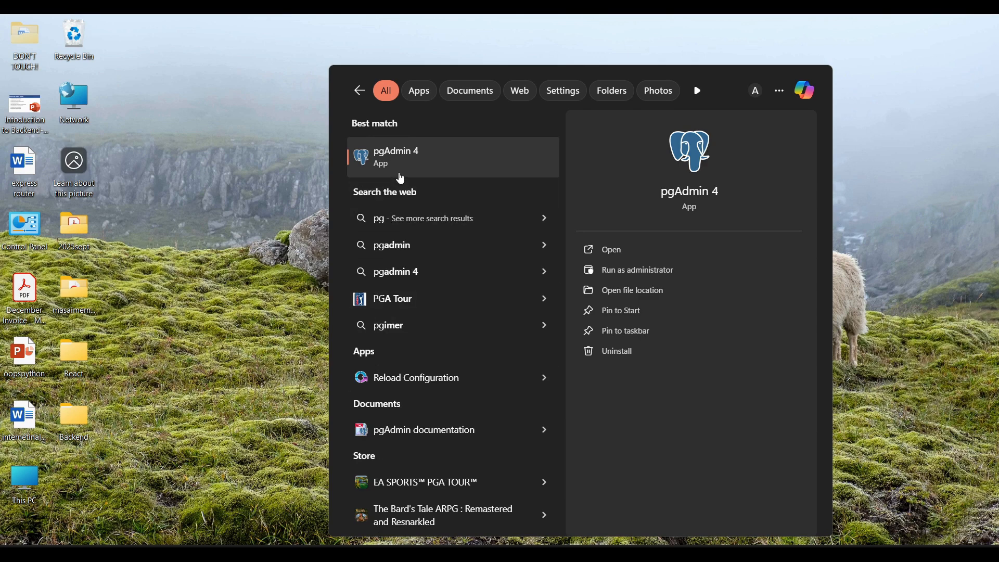
{"action": "left_click", "coordinate": [402, 176]}
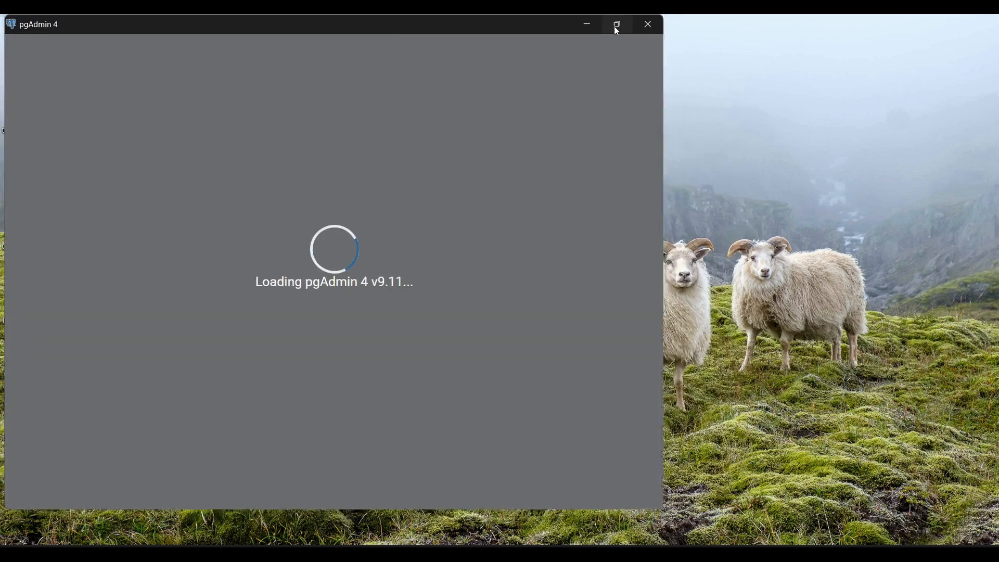
{"action": "left_click", "coordinate": [615, 26]}
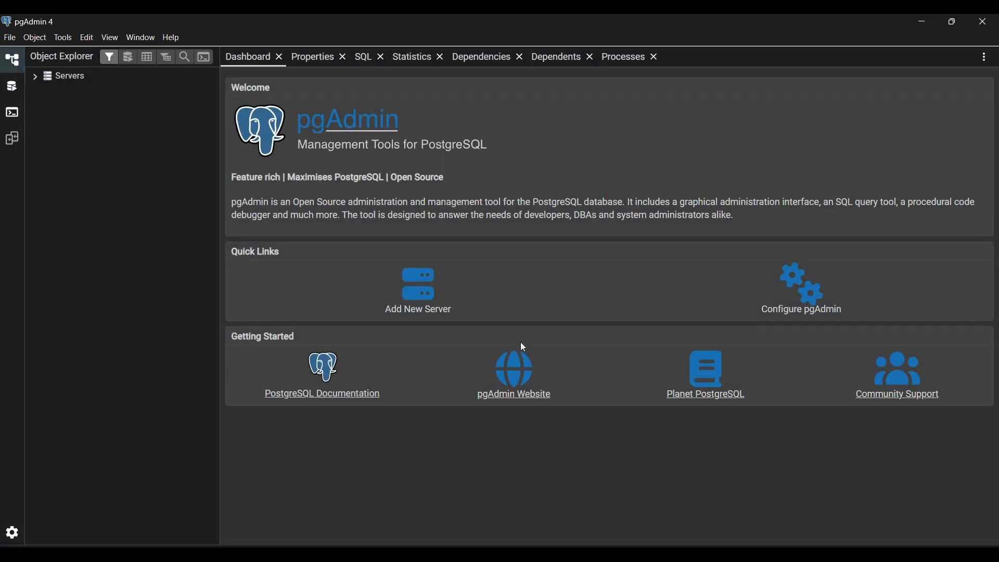
- Show the SQL view and connect to the PostgreSQL 18 server by entering the postgres user's password
{"action": "left_click", "coordinate": [365, 58]}
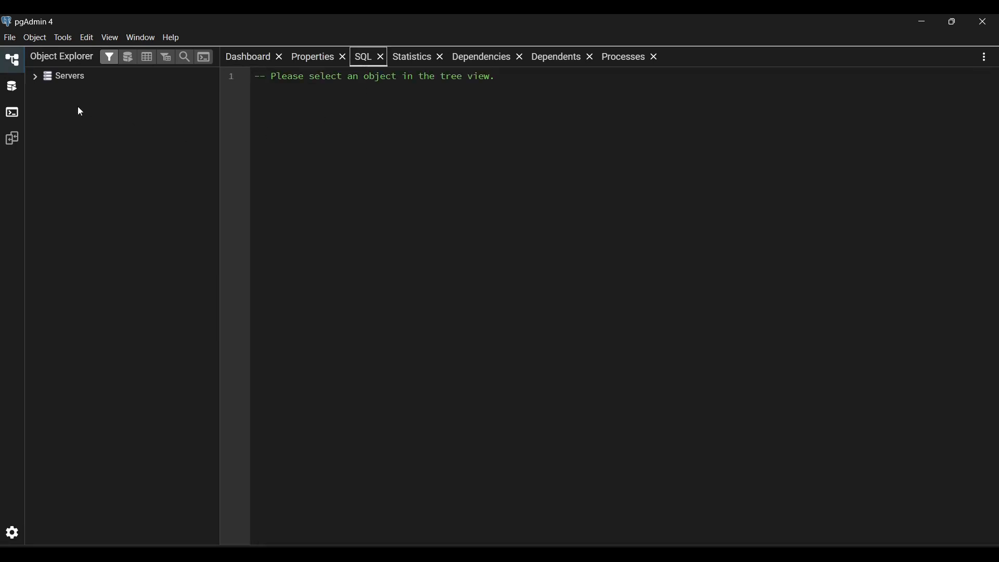
{"action": "left_click", "coordinate": [33, 81]}
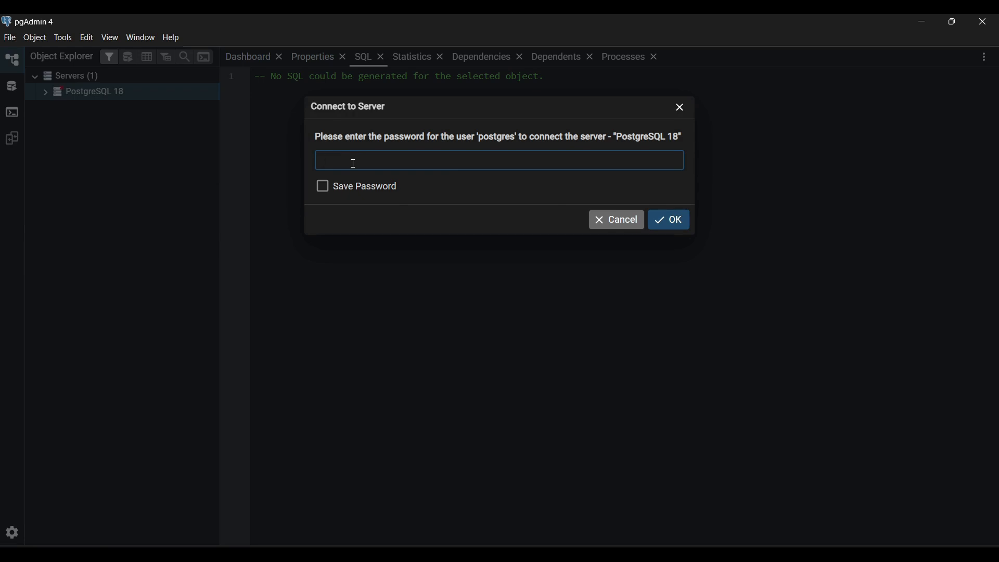
{"action": "type", "text": "********"}
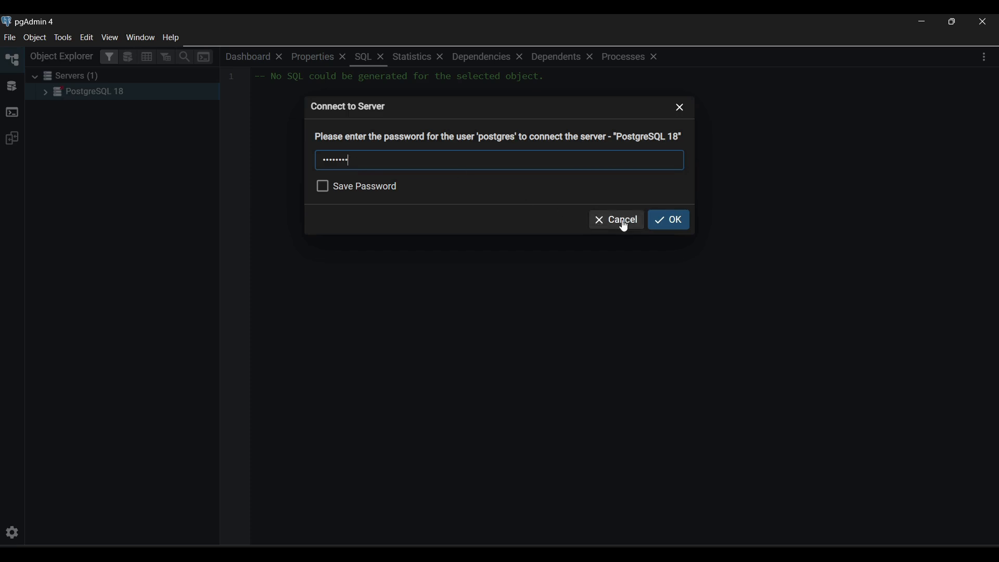
{"action": "left_click", "coordinate": [664, 220]}
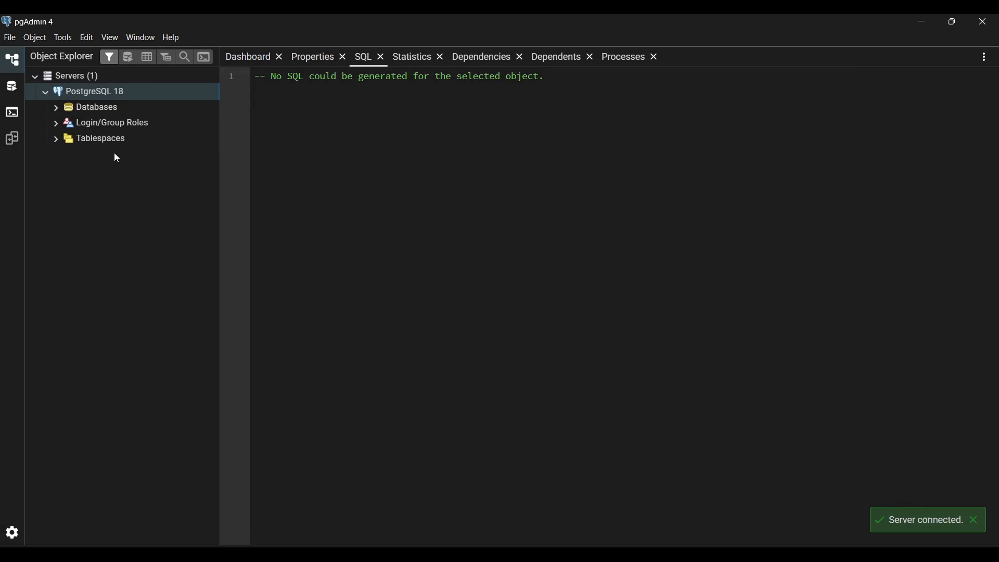
- Expand the server's databases and open the postgres database to view its objects and SQL definition
{"action": "left_click", "coordinate": [56, 107]}
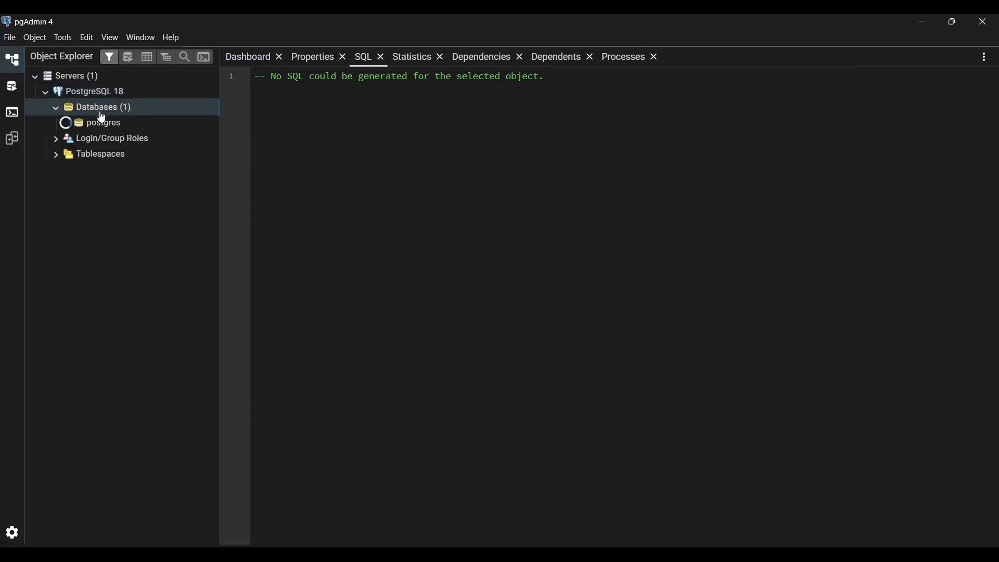
{"action": "left_click", "coordinate": [104, 119]}
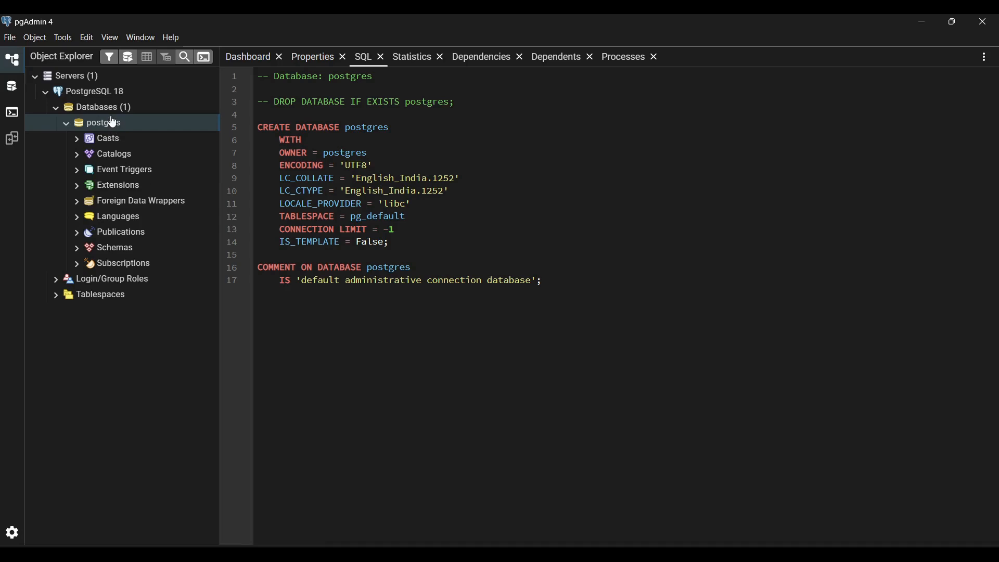